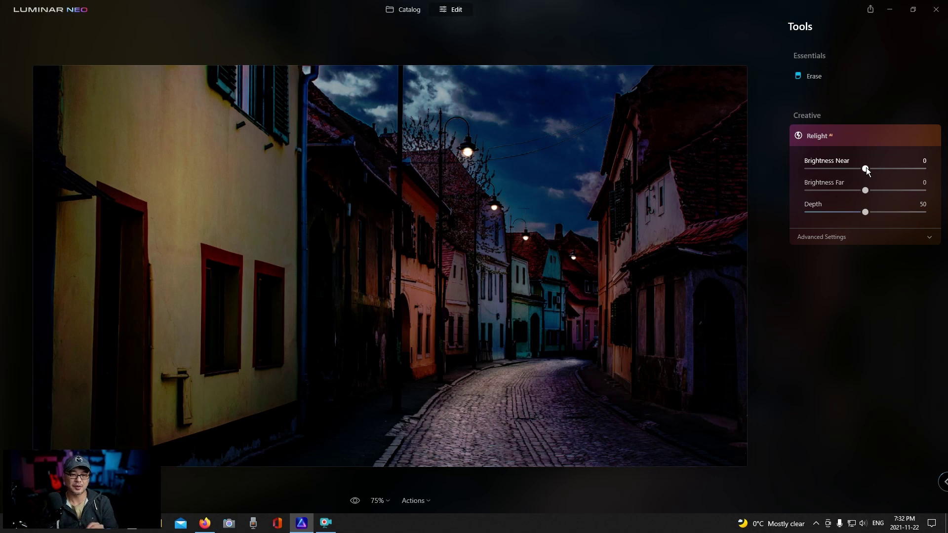
# Raise Relight's Brightness Near to 100 and, under Advanced Settings, push Depth from 0 to 100.
pyautogui.moveTo(866, 167); pyautogui.dragTo(934, 185)
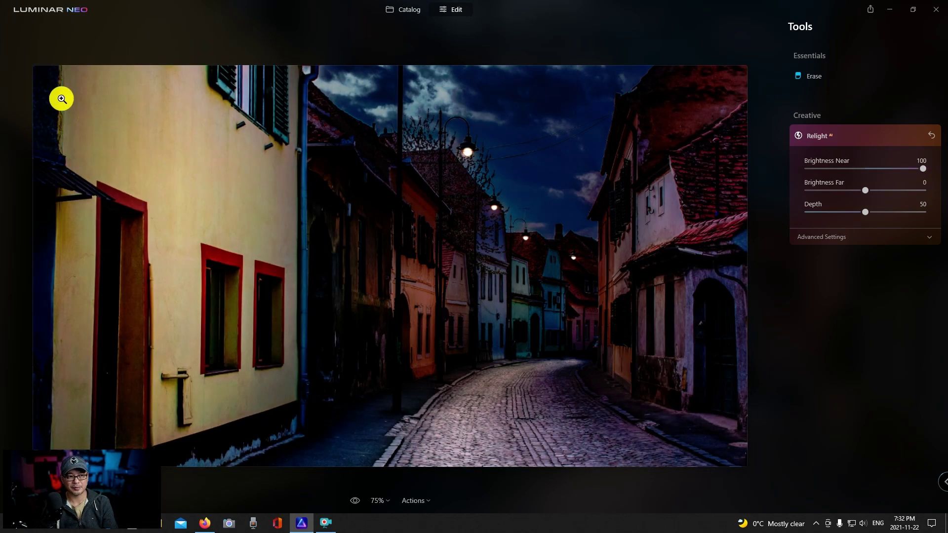
pyautogui.click(849, 237)
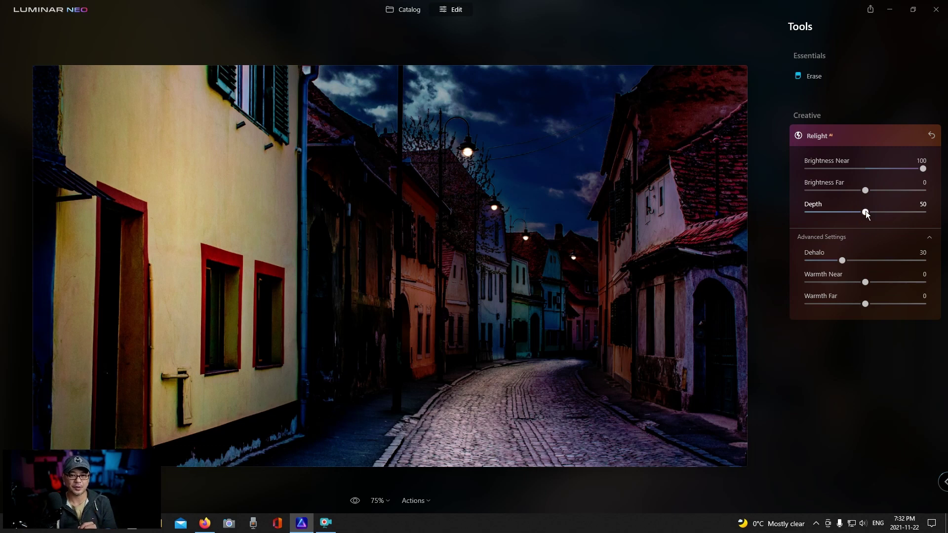
pyautogui.moveTo(866, 212); pyautogui.dragTo(808, 209)
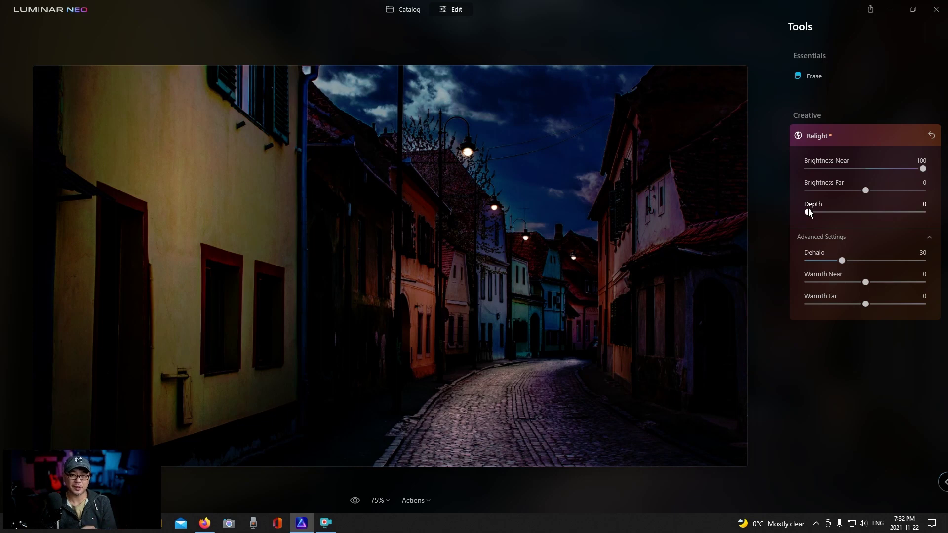
pyautogui.moveTo(810, 209); pyautogui.dragTo(919, 217)
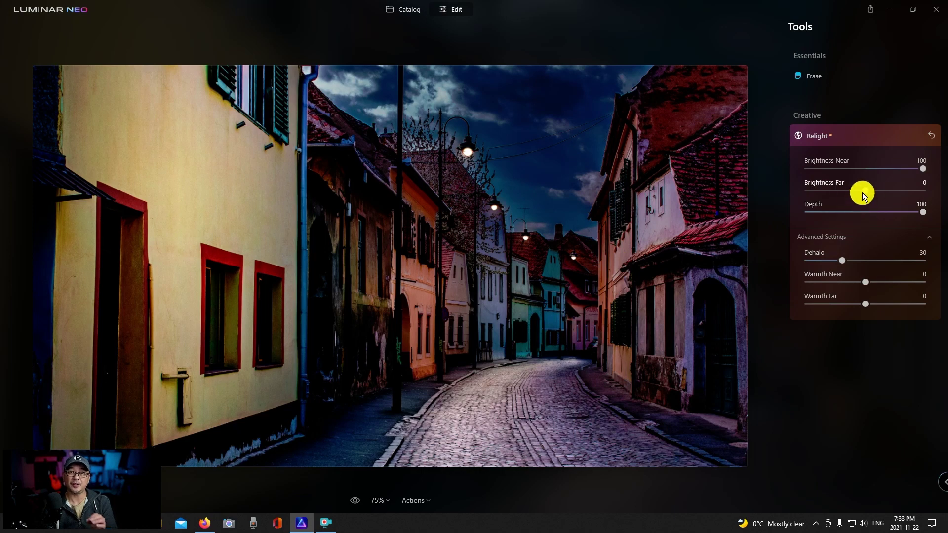
# Reset Brightness Near, then set Brightness Far and Brightness Near both to 100.
pyautogui.moveTo(903, 170)
pyautogui.mouseDown()
pyautogui.moveTo(866, 168)
pyautogui.moveTo(889, 172)
pyautogui.mouseUp()
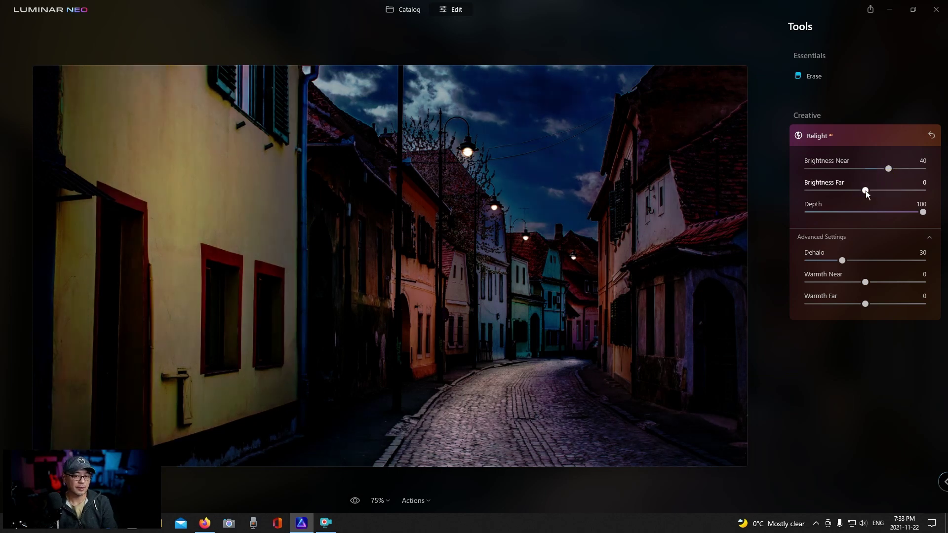
pyautogui.moveTo(870, 191); pyautogui.dragTo(918, 200)
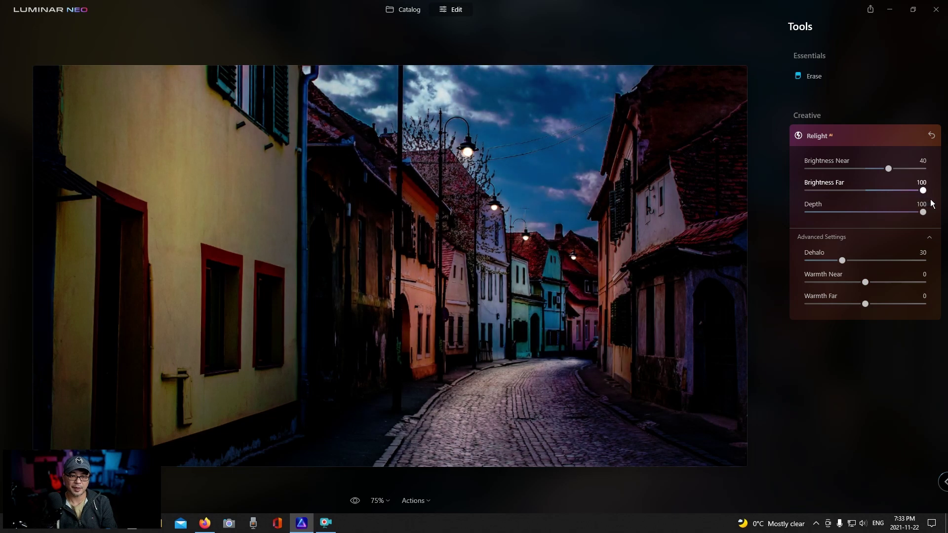
pyautogui.moveTo(888, 168); pyautogui.dragTo(938, 178)
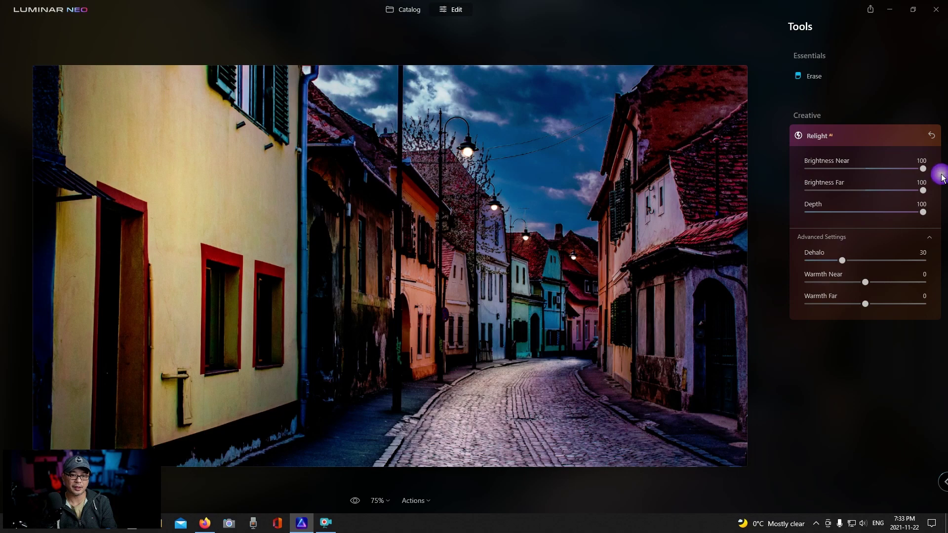
# Compare the relit street against the original, then go to the photo catalog.
pyautogui.click(669, 302)
pyautogui.click(670, 302)
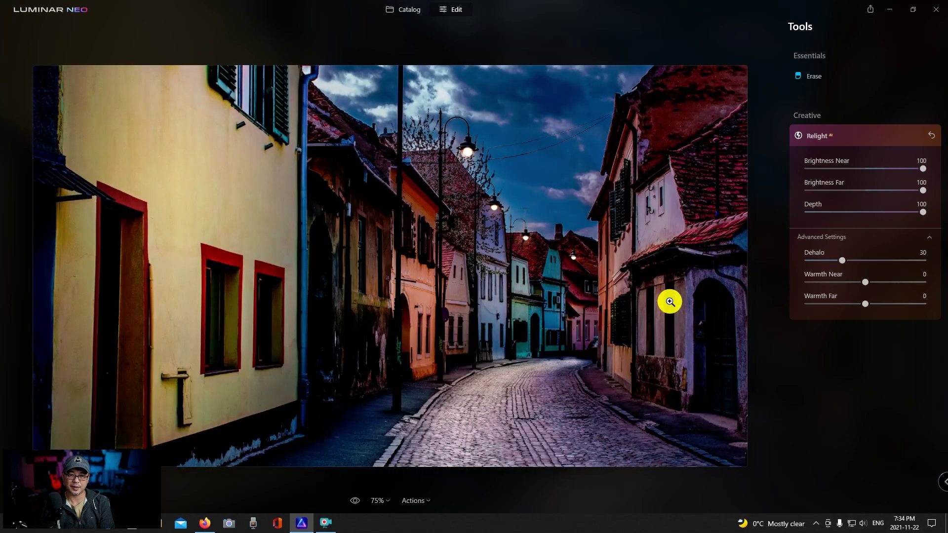
pyautogui.click(409, 9)
# Open the Toronto skyline photo and relight it with Brightness Near 100, Depth 100, and Brightness Far reset.
pyautogui.click(457, 10)
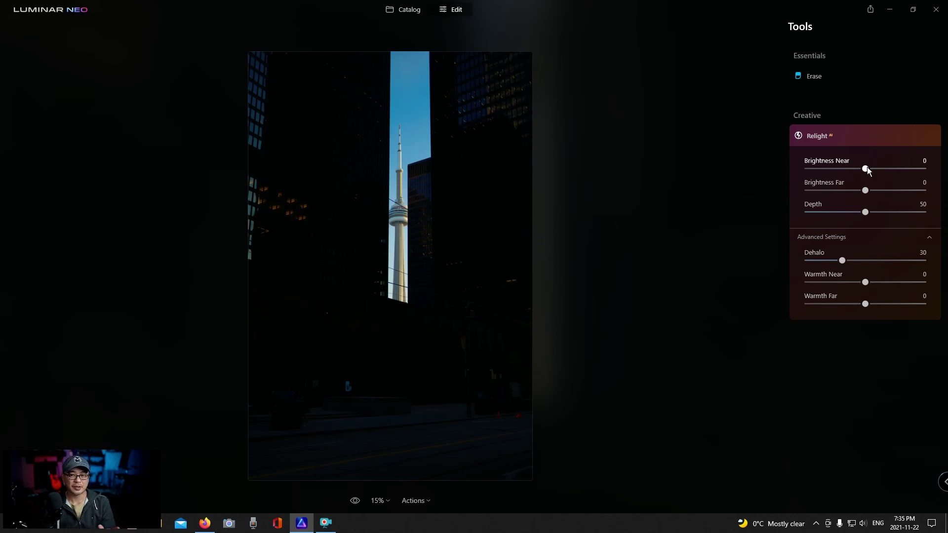
pyautogui.moveTo(908, 177); pyautogui.dragTo(928, 179)
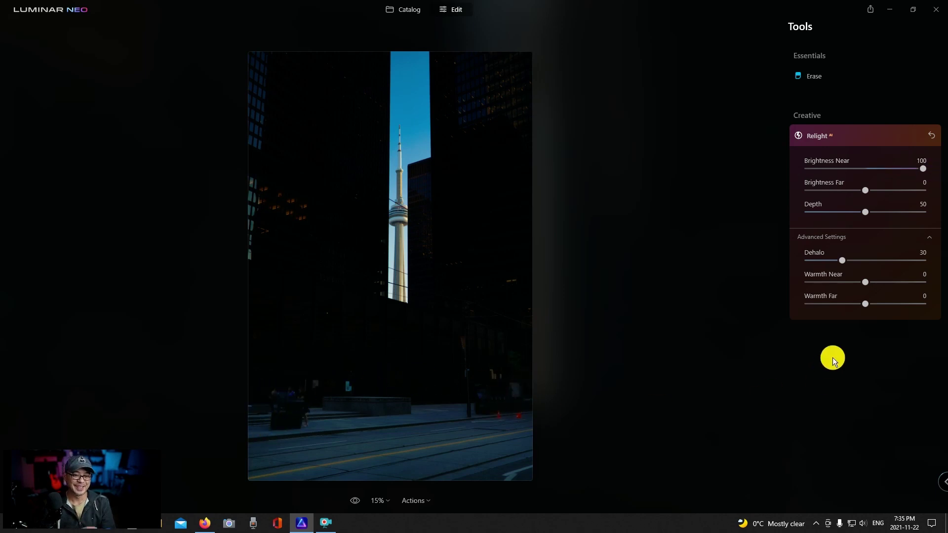
pyautogui.click(865, 213)
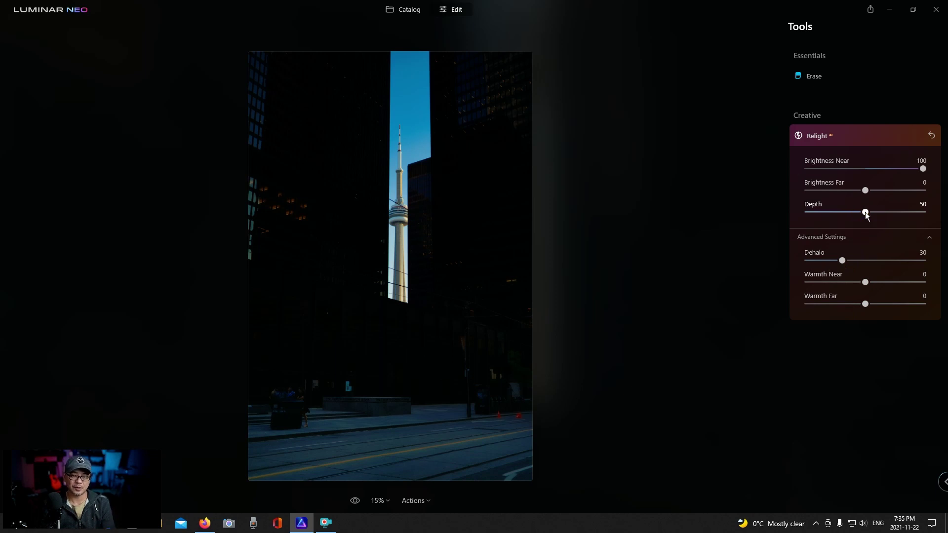
pyautogui.moveTo(867, 213); pyautogui.dragTo(928, 221)
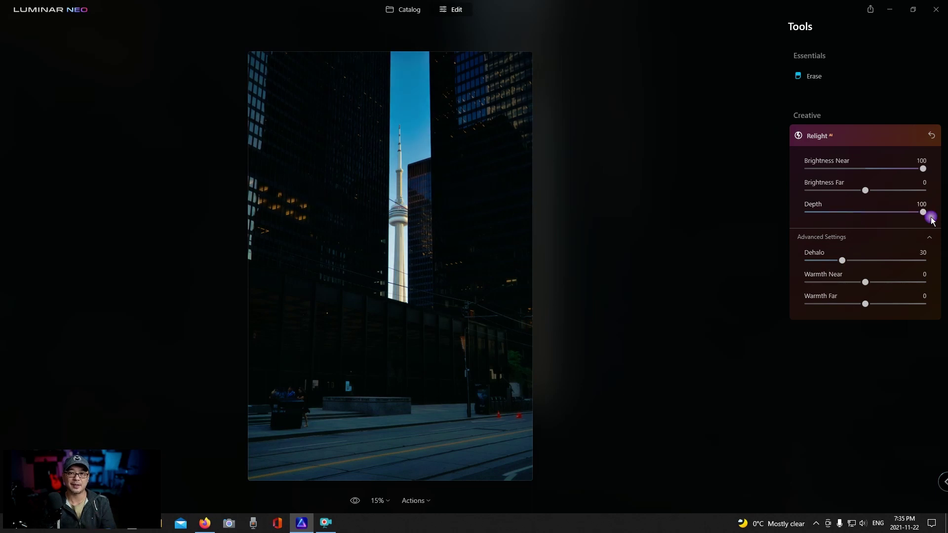
pyautogui.moveTo(868, 192); pyautogui.dragTo(926, 199)
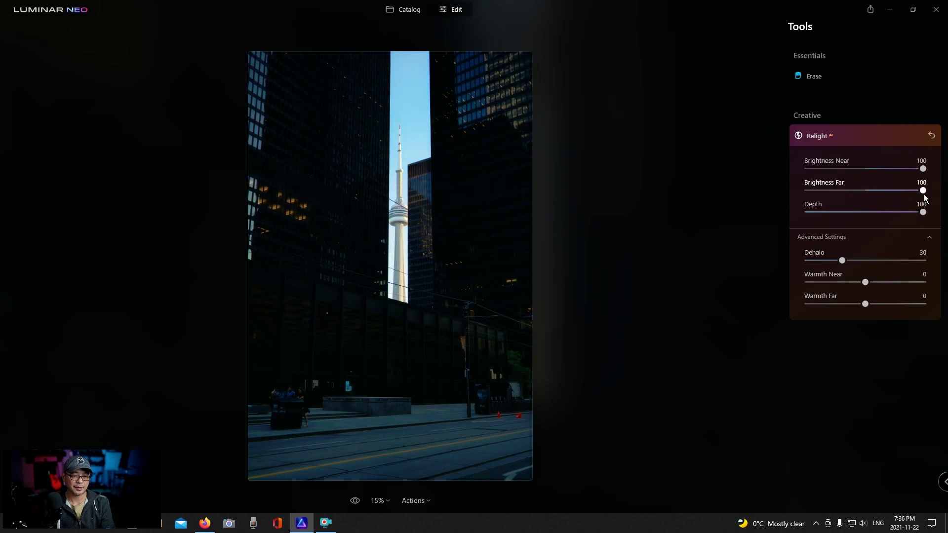
pyautogui.doubleClick(921, 192)
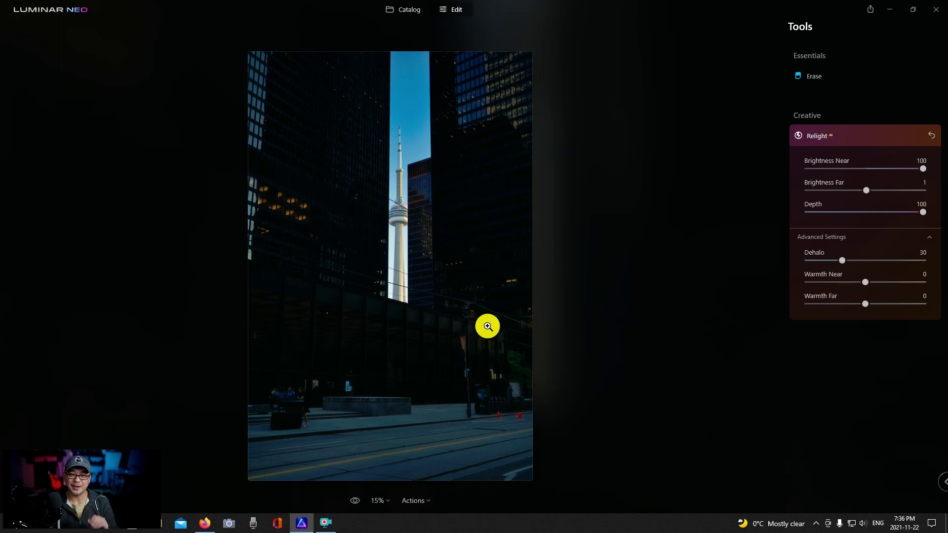
# Erase the power lines from the Toronto skyline with automatic power line removal.
pyautogui.click(871, 136)
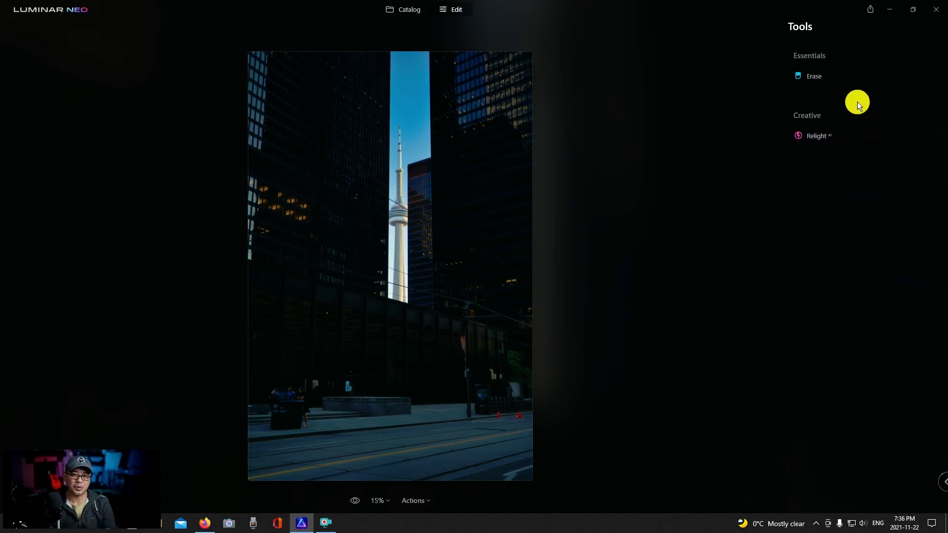
pyautogui.click(838, 82)
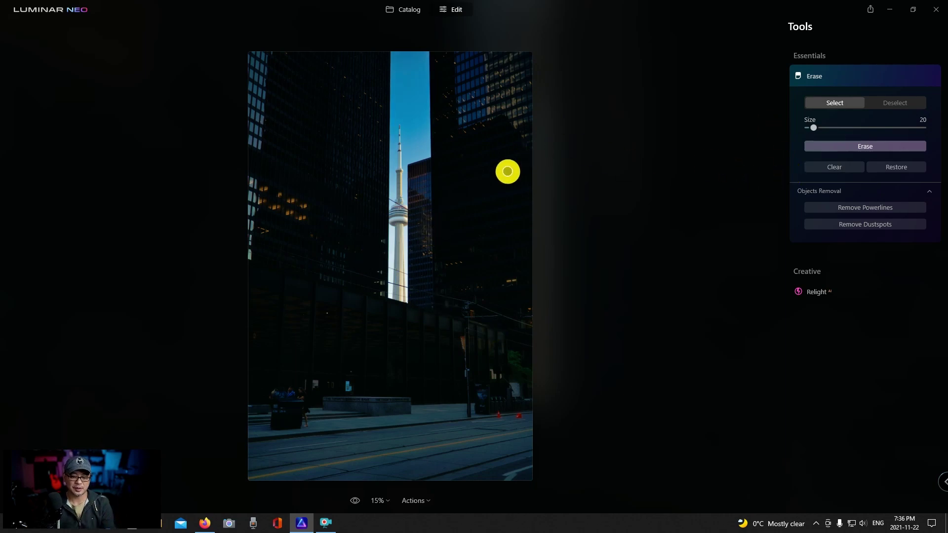
pyautogui.hotkey('ctrl', '=')
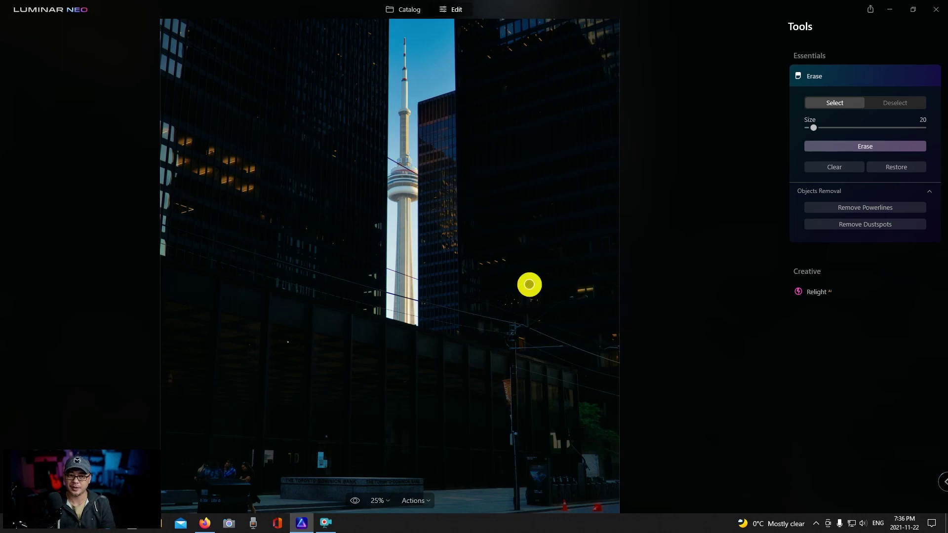
pyautogui.click(879, 207)
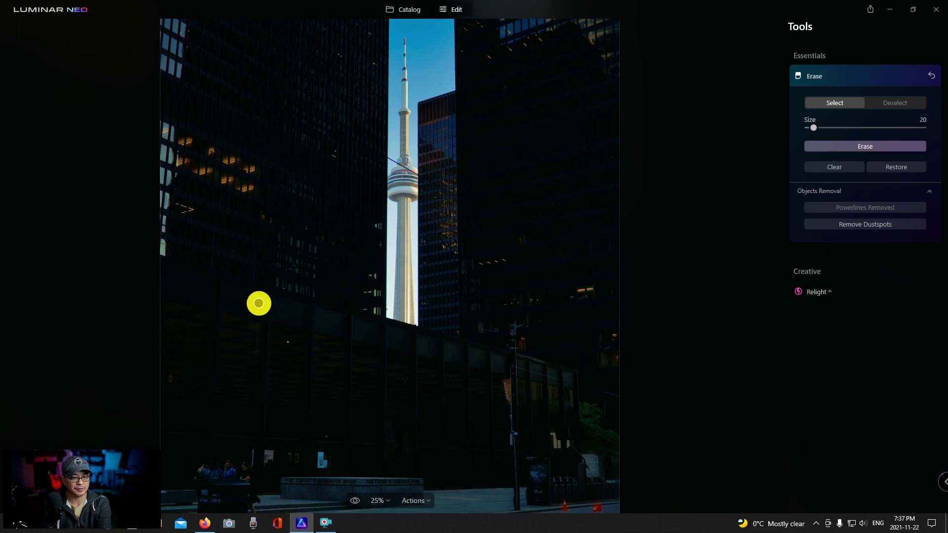
# Zoom in and pan around the CN Tower to check the removal.
pyautogui.hotkey('ctrl', '=')
pyautogui.moveTo(445, 154); pyautogui.dragTo(445, 304)
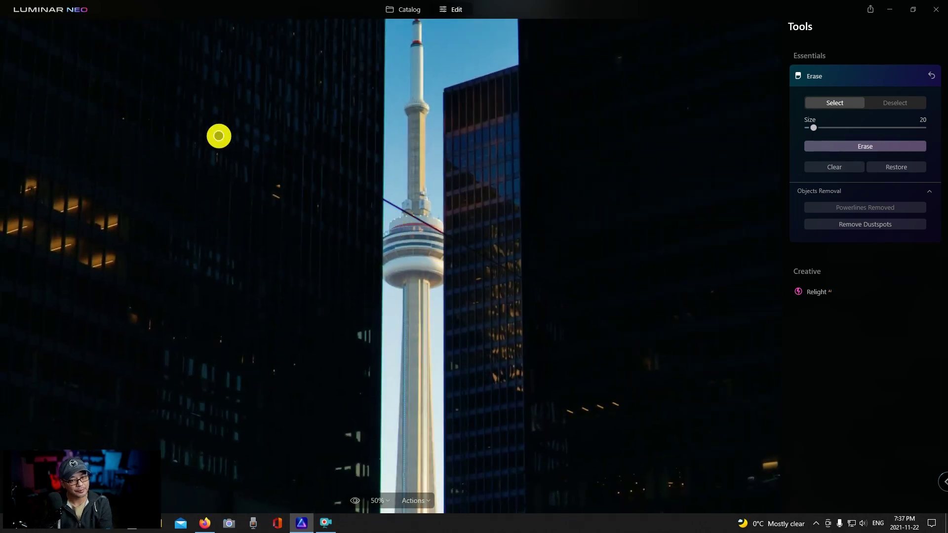
pyautogui.moveTo(489, 381); pyautogui.dragTo(421, 268)
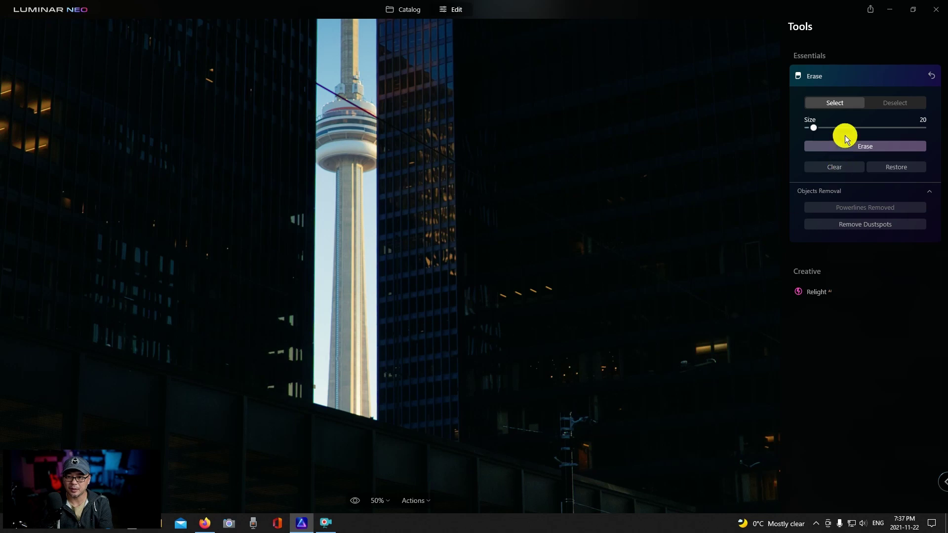
pyautogui.click(842, 291)
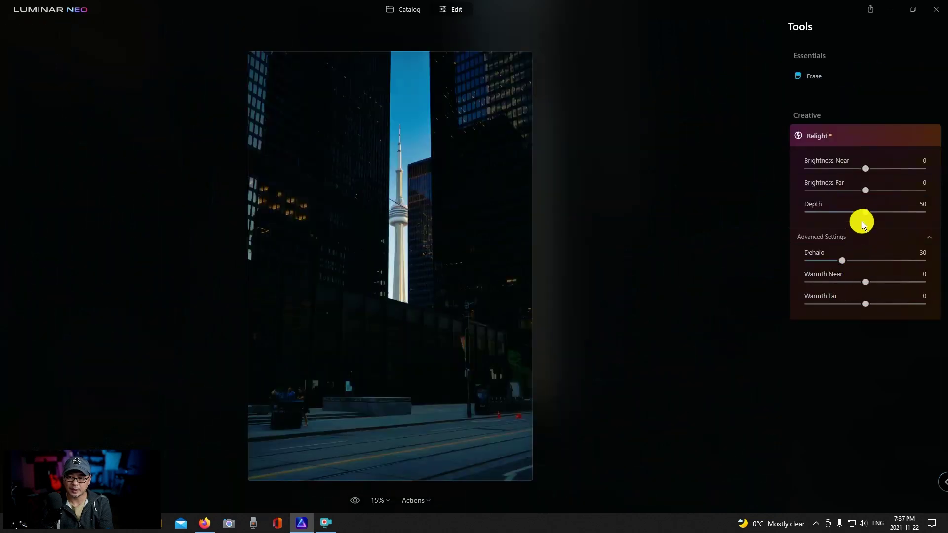
# Set Relight Depth and Brightness Far to 100 and Brightness Near to about 97.
pyautogui.moveTo(863, 225); pyautogui.dragTo(903, 212)
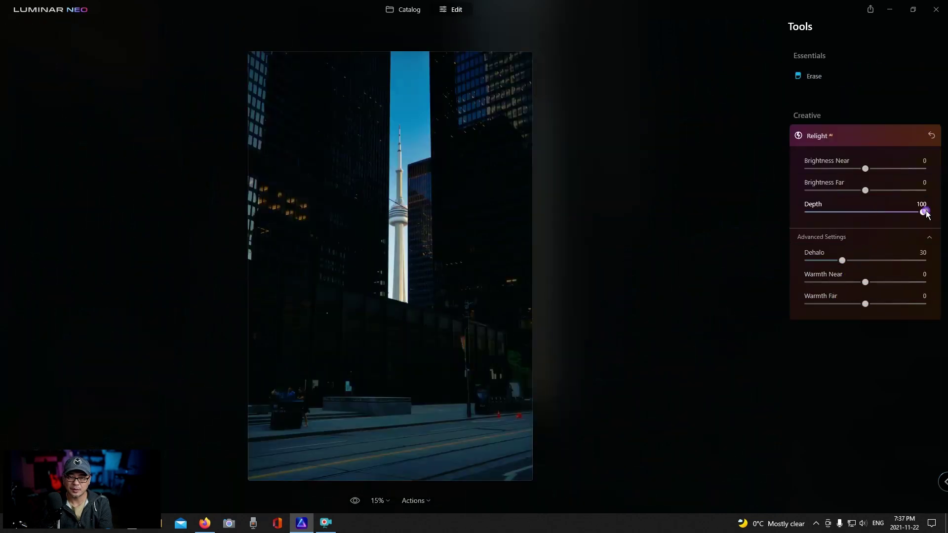
pyautogui.moveTo(864, 189); pyautogui.dragTo(944, 196)
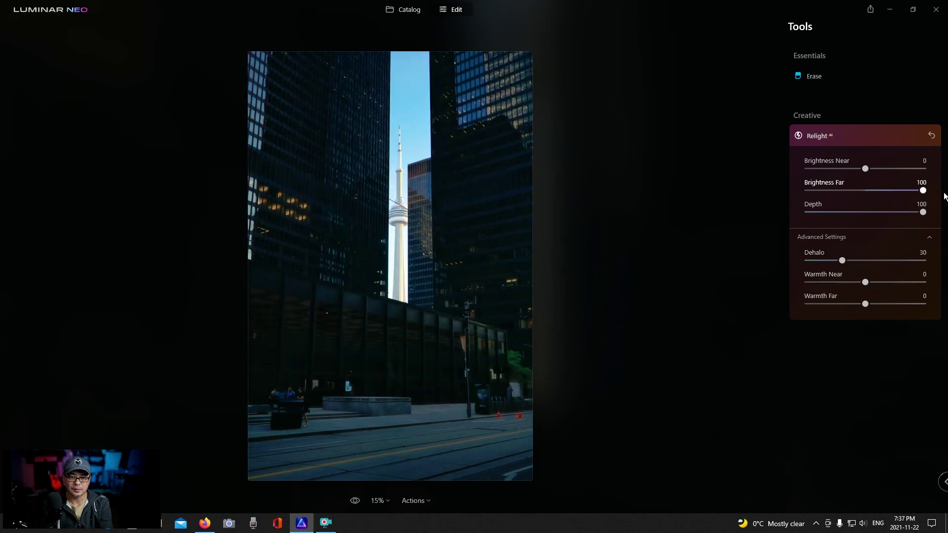
pyautogui.moveTo(866, 164); pyautogui.dragTo(922, 176)
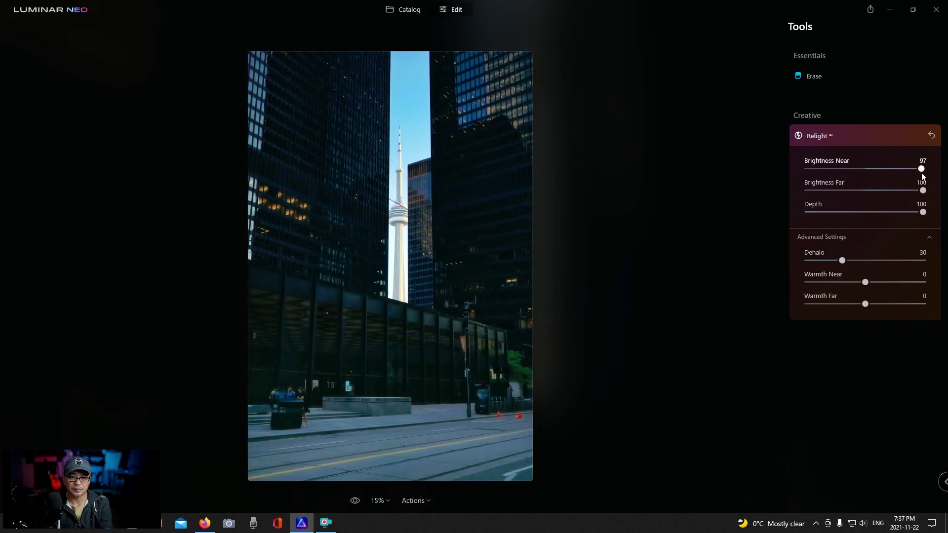
# Zoom in on the top of the CN Tower and bring up the Erase tools.
pyautogui.click(671, 222)
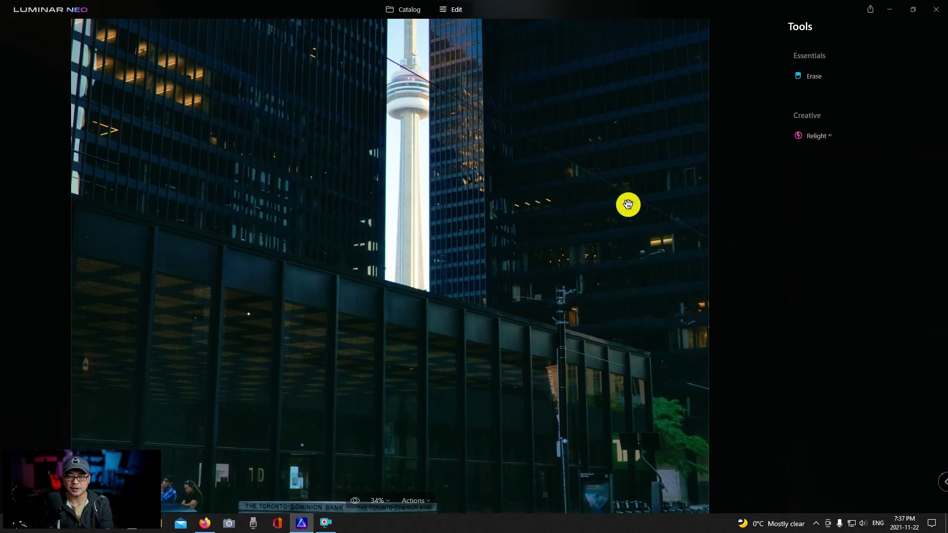
pyautogui.moveTo(628, 204); pyautogui.dragTo(721, 385)
pyautogui.scroll(1, 521, 404)
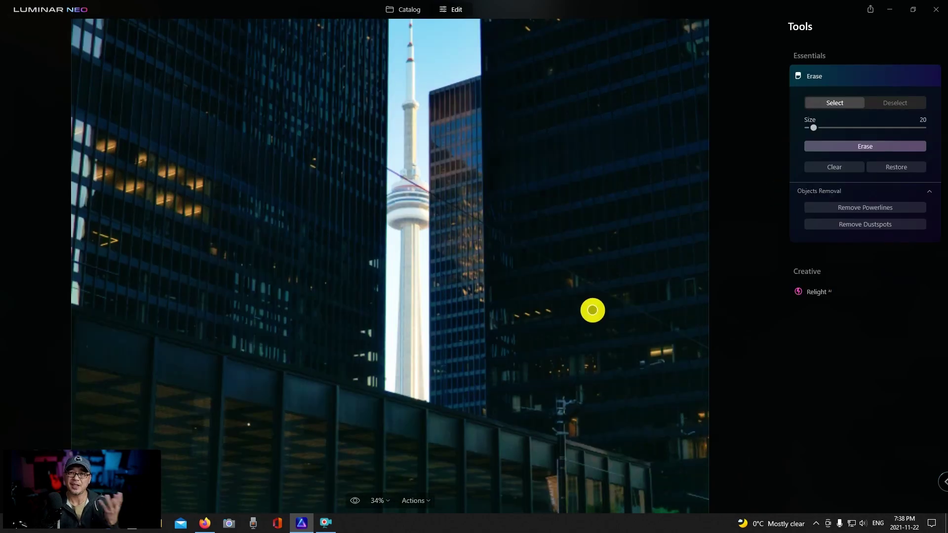
# Remove the power lines from the Toronto skyline automatically.
pyautogui.click(839, 209)
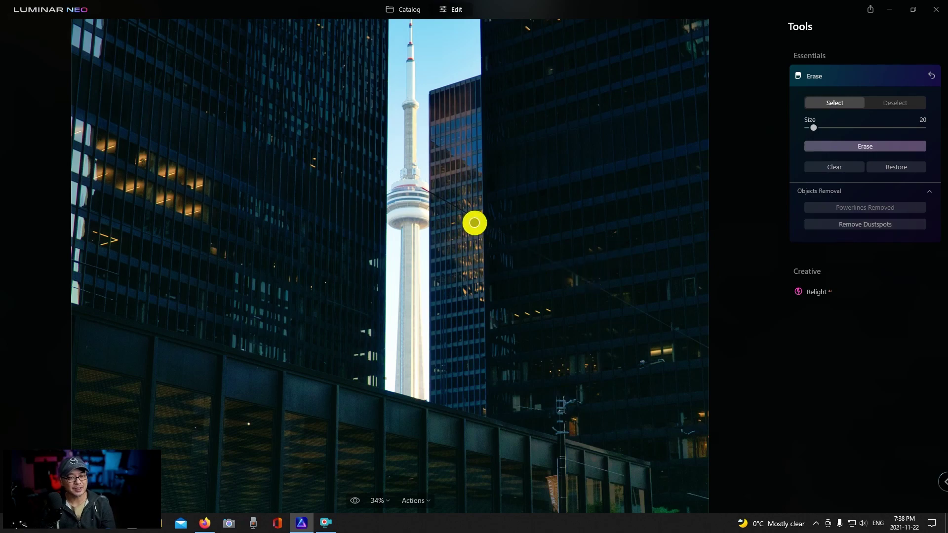
pyautogui.scroll(1, 459, 217)
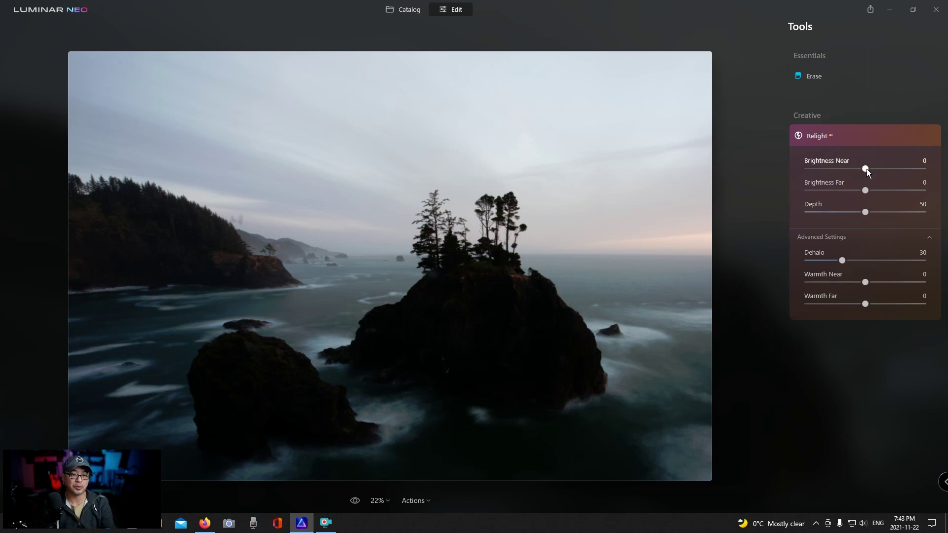
# Set the seascape's Brightness Near and Far to 100, settling Depth around 54 after trying higher values.
pyautogui.moveTo(867, 169); pyautogui.dragTo(929, 171)
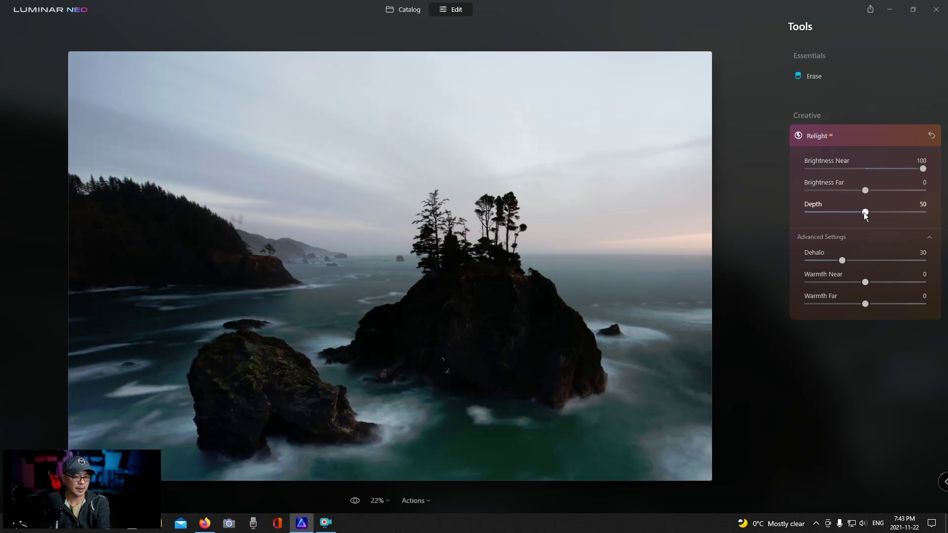
pyautogui.moveTo(865, 213); pyautogui.dragTo(916, 212)
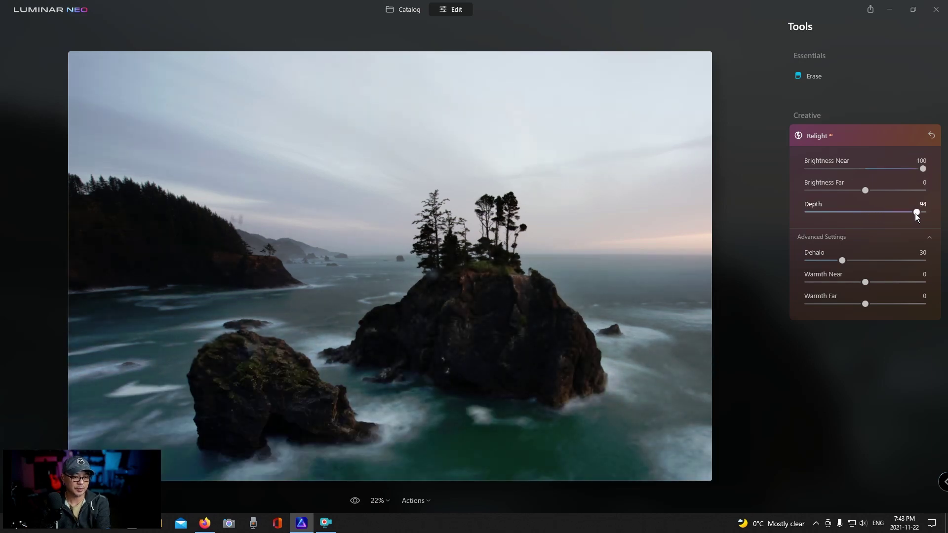
pyautogui.click(900, 212)
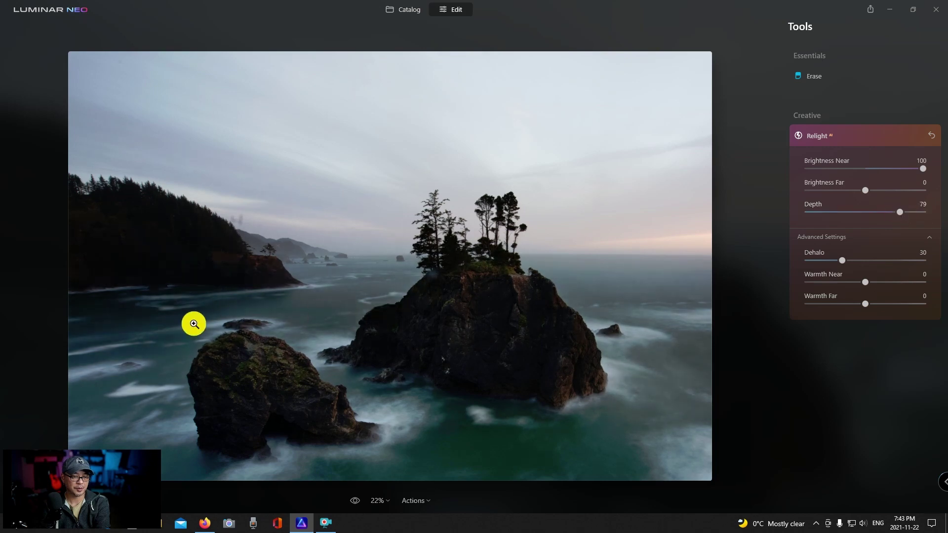
pyautogui.moveTo(901, 213); pyautogui.dragTo(945, 217)
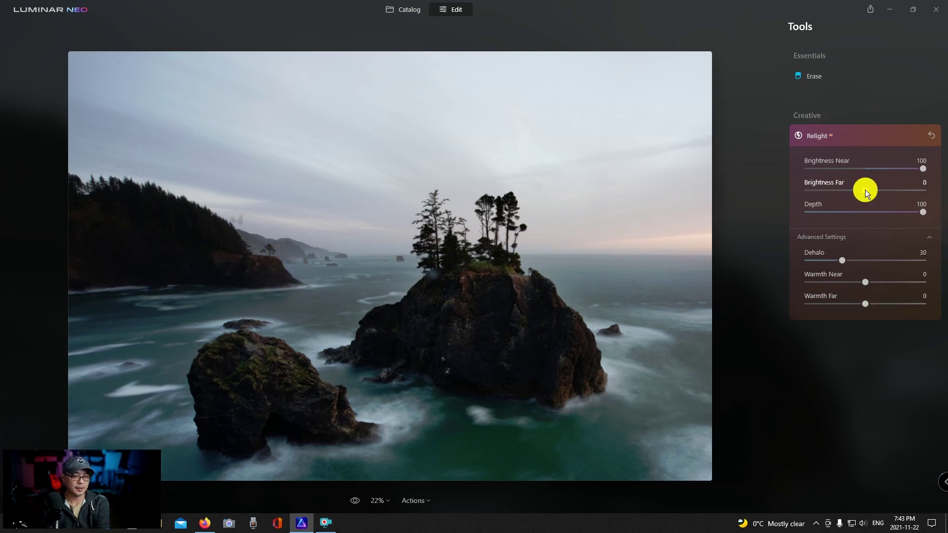
pyautogui.moveTo(869, 189); pyautogui.dragTo(937, 202)
pyautogui.click(938, 204)
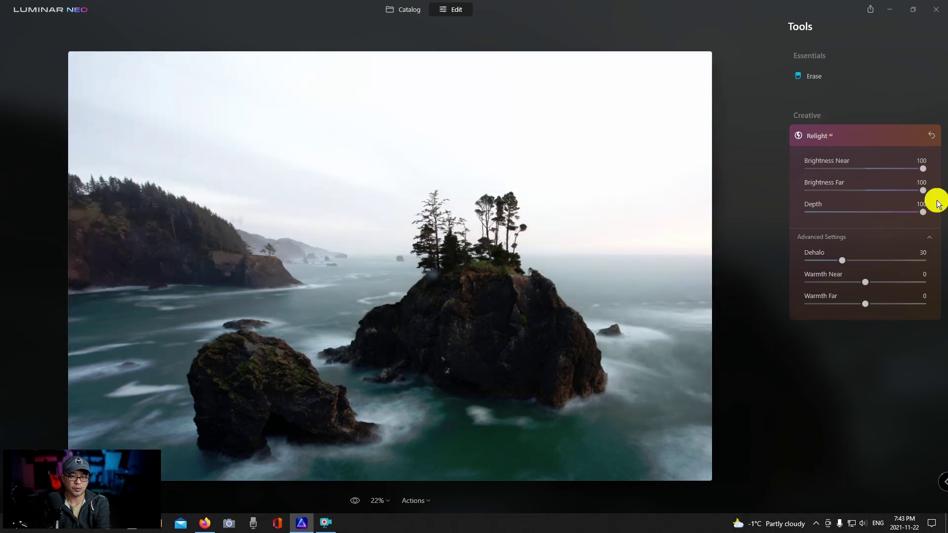
pyautogui.moveTo(927, 213); pyautogui.dragTo(869, 202)
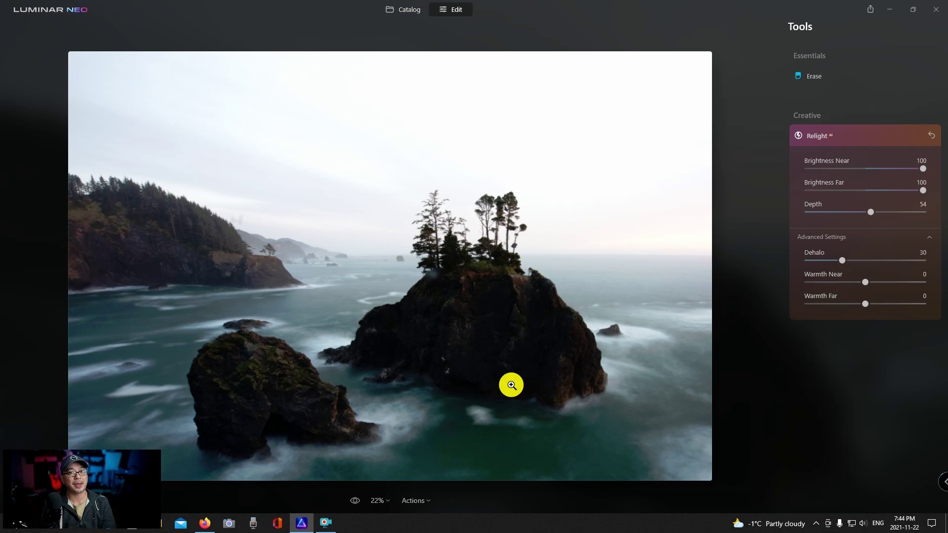
# Raise Depth to 81, warm Warmth Near to 26, then cool it to -47.
pyautogui.moveTo(870, 212); pyautogui.dragTo(902, 212)
pyautogui.moveTo(865, 282); pyautogui.dragTo(789, 300)
pyautogui.moveTo(896, 282); pyautogui.dragTo(810, 282)
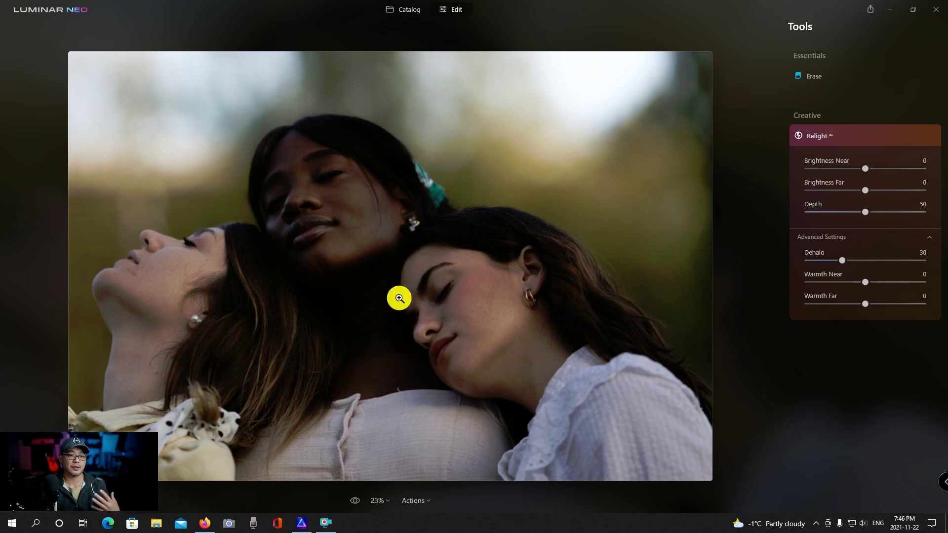
# Set the portrait's Brightness Near to 72, Dehalo to 0 and Brightness Far to 27.
pyautogui.click(866, 171)
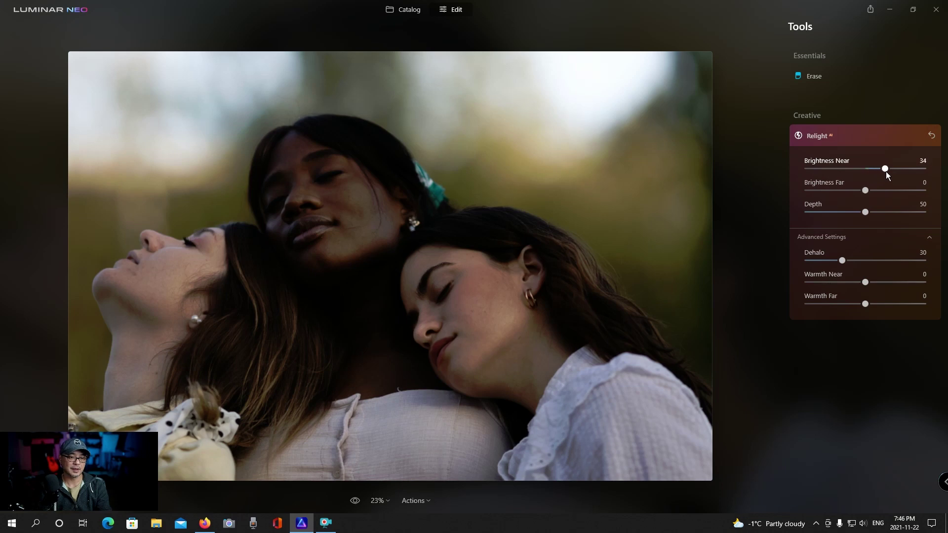
pyautogui.moveTo(906, 174)
pyautogui.mouseDown()
pyautogui.moveTo(873, 169)
pyautogui.moveTo(923, 168)
pyautogui.mouseUp()
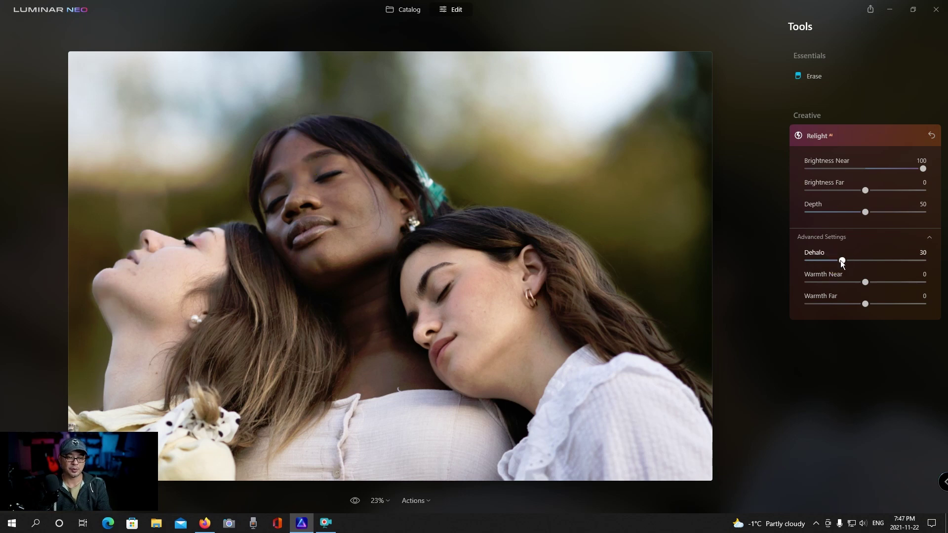
pyautogui.moveTo(834, 260); pyautogui.dragTo(824, 262)
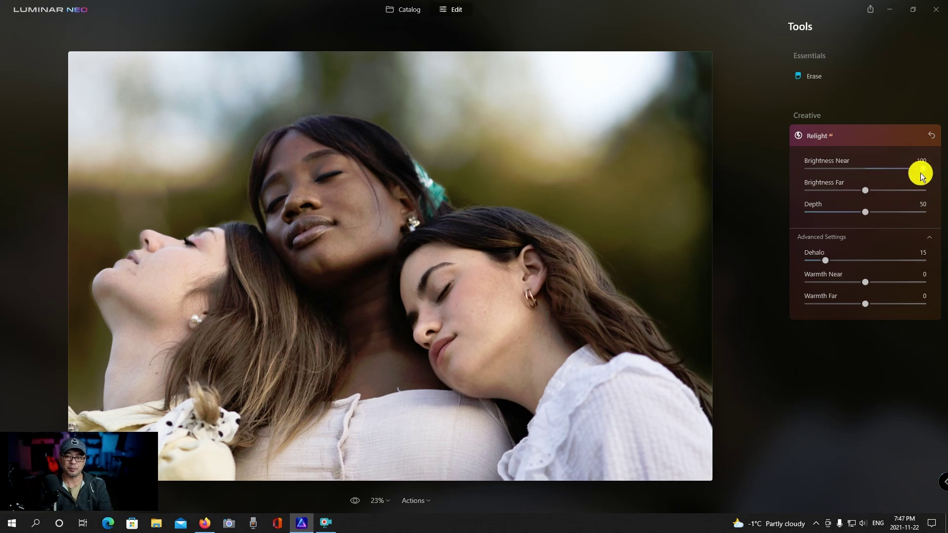
pyautogui.moveTo(921, 168); pyautogui.dragTo(907, 168)
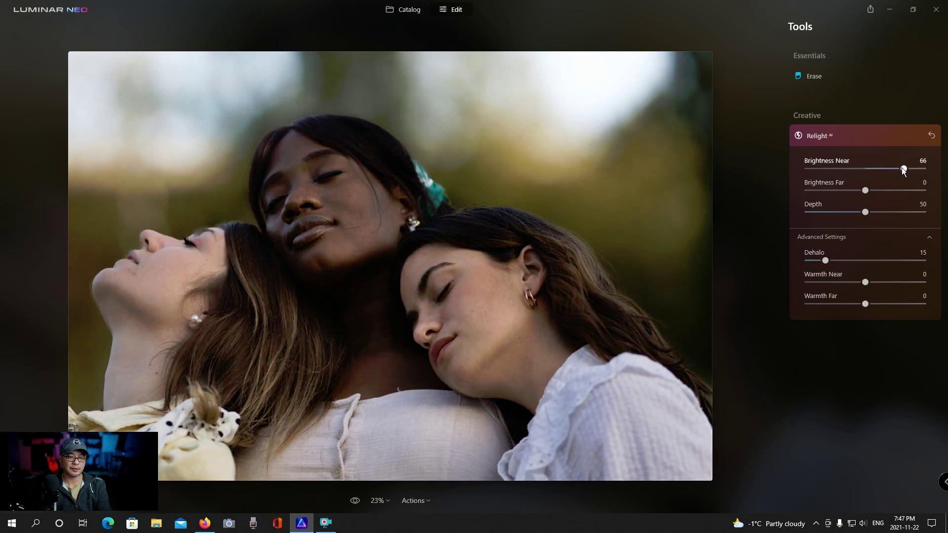
pyautogui.moveTo(867, 199); pyautogui.dragTo(853, 218)
# Set Depth 40, Warmth Near and Warmth Far to 22, then lower Brightness Near to 53.
pyautogui.moveTo(865, 283); pyautogui.dragTo(891, 284)
pyautogui.click(891, 304)
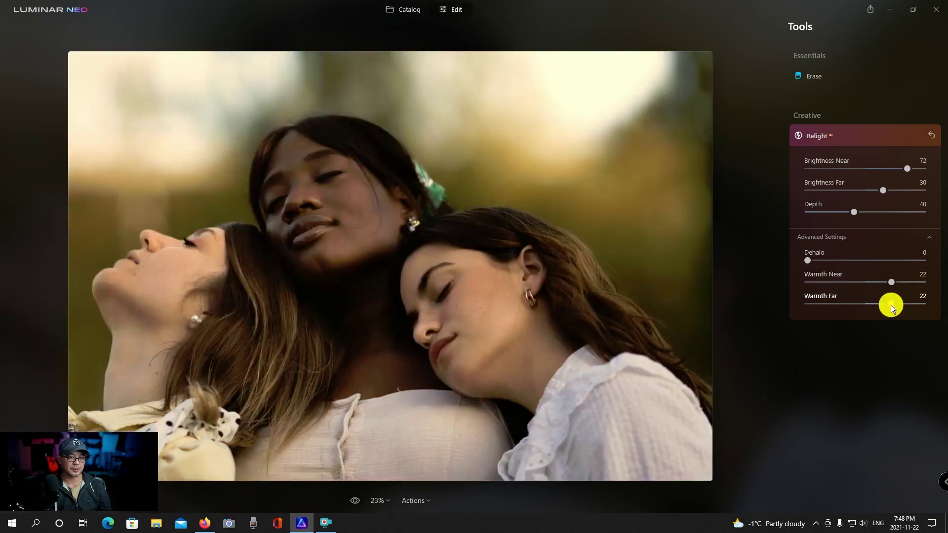
pyautogui.moveTo(907, 168); pyautogui.dragTo(879, 163)
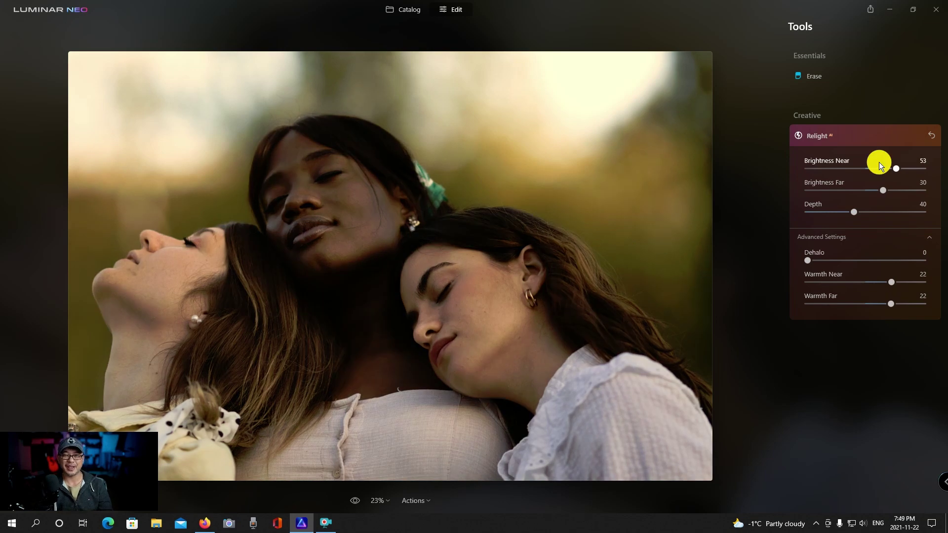